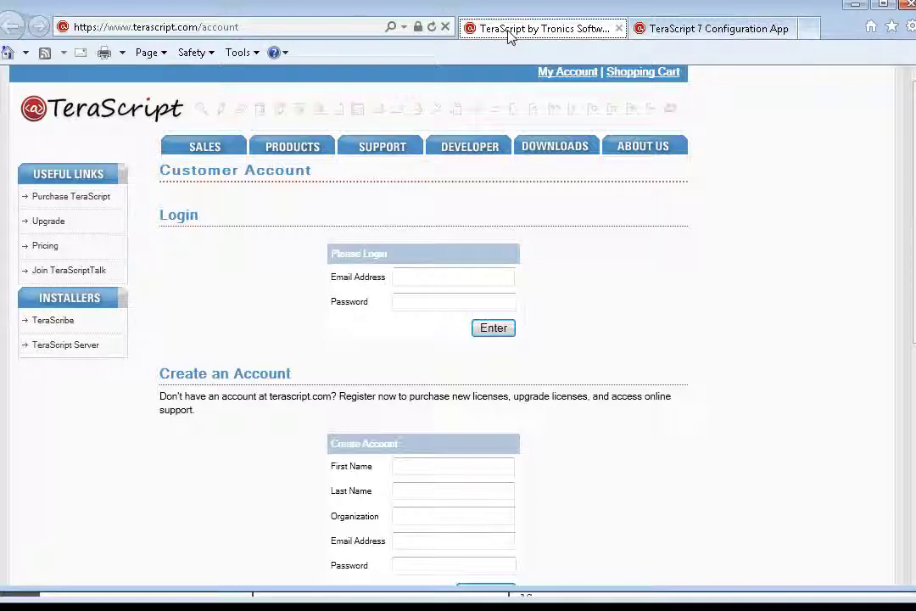
- In the License section of the TeraScript 7 Configuration Utility, fill the LICENSE field with the license key copied from the TeraScript License email
left_click(691, 32)
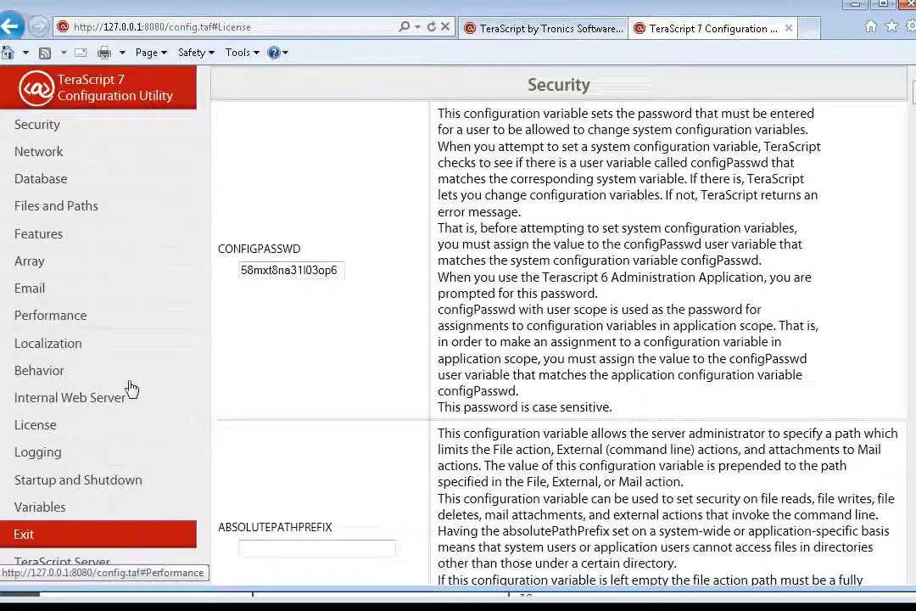
left_click(38, 434)
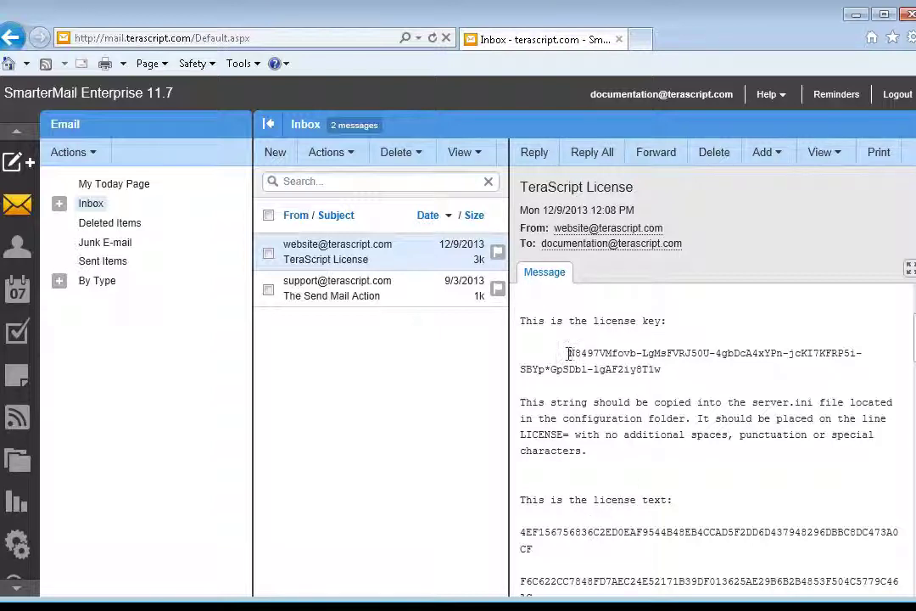
left_click_drag(569, 353, 643, 376)
right_click(642, 375)
left_click(679, 400)
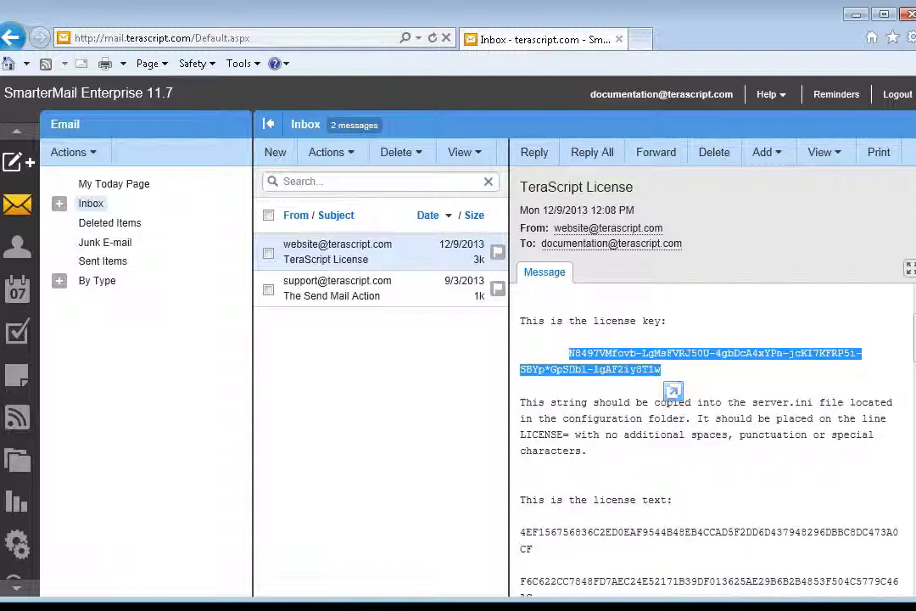
key("alt+Tab")
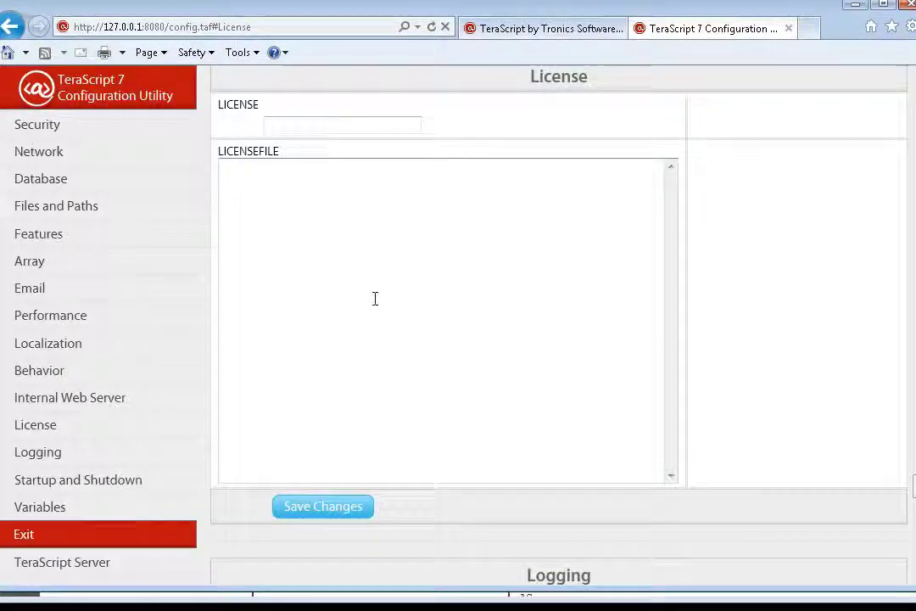
left_click(307, 126)
right_click(307, 126)
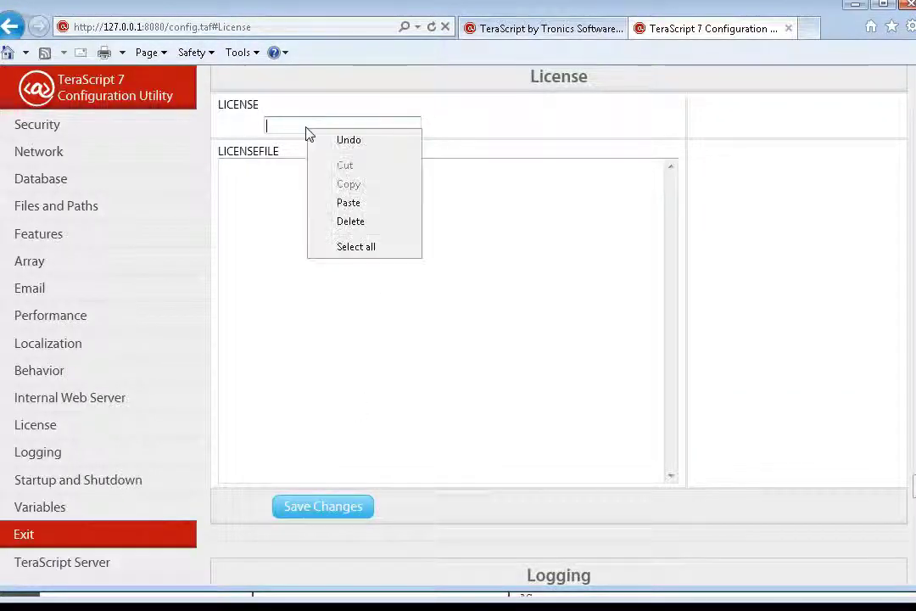
left_click(349, 204)
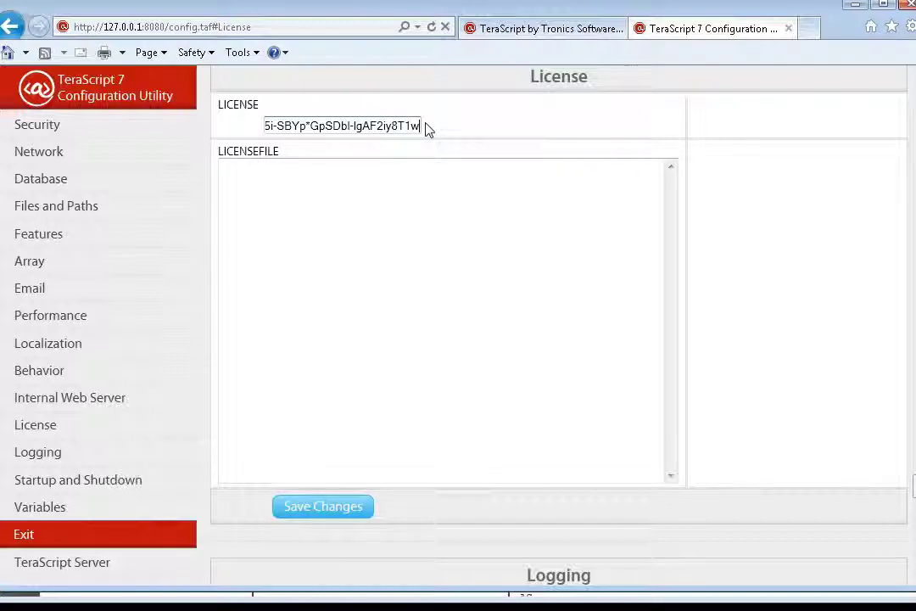
- Copy the entire license text block from the TeraScript License email in SmarterMail
left_click(289, 178)
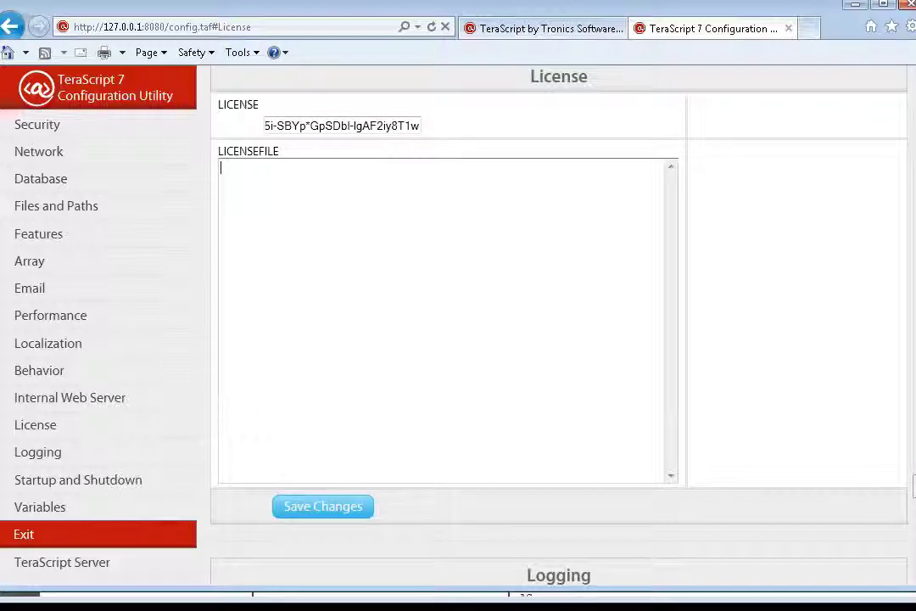
left_click(567, 594)
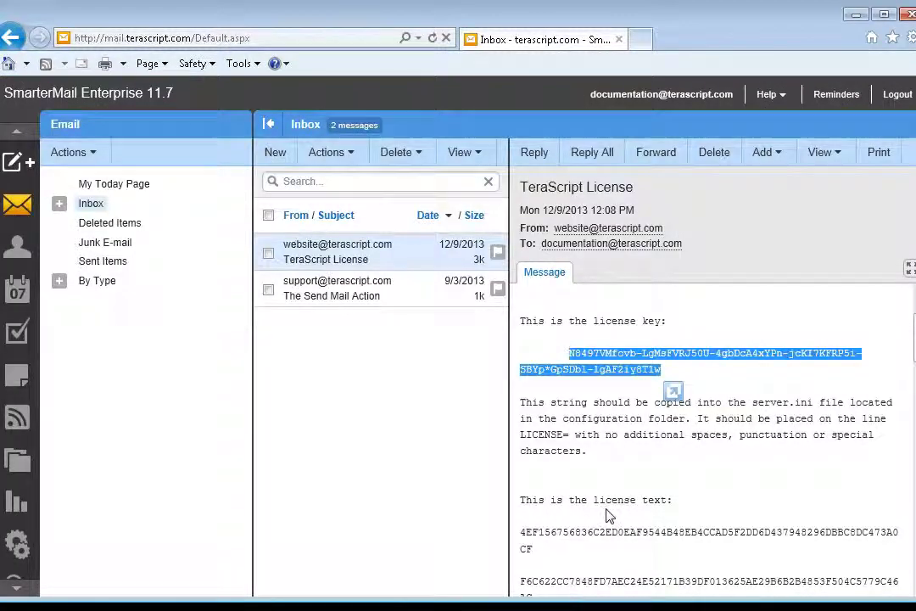
left_click(574, 467)
scroll(571, 458, "down", 3)
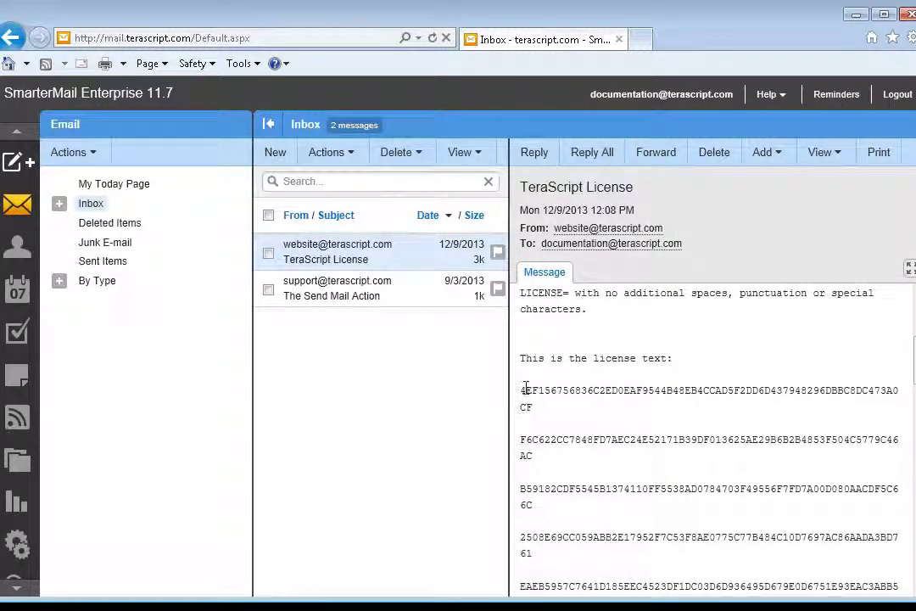
left_click_drag(520, 392, 815, 415)
right_click(772, 422)
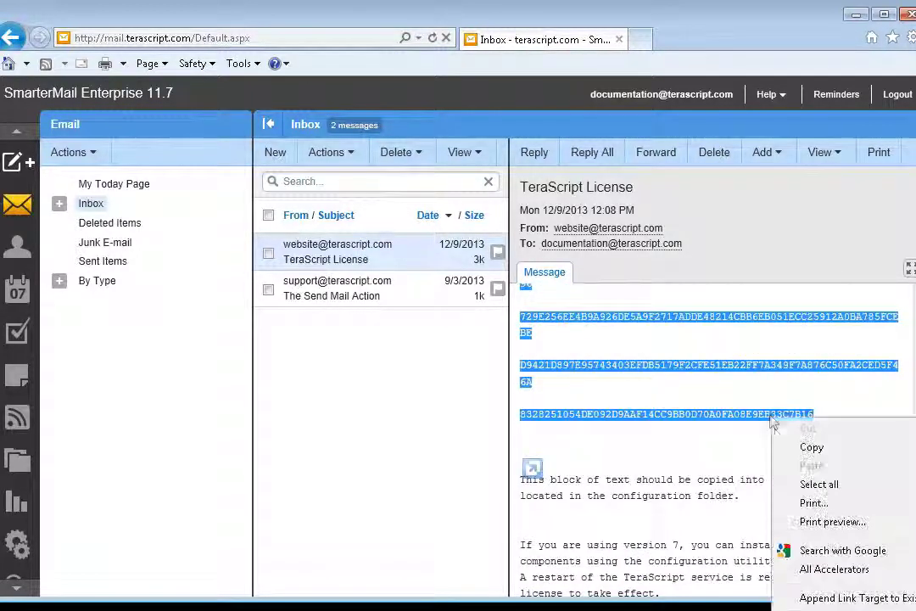
left_click(808, 445)
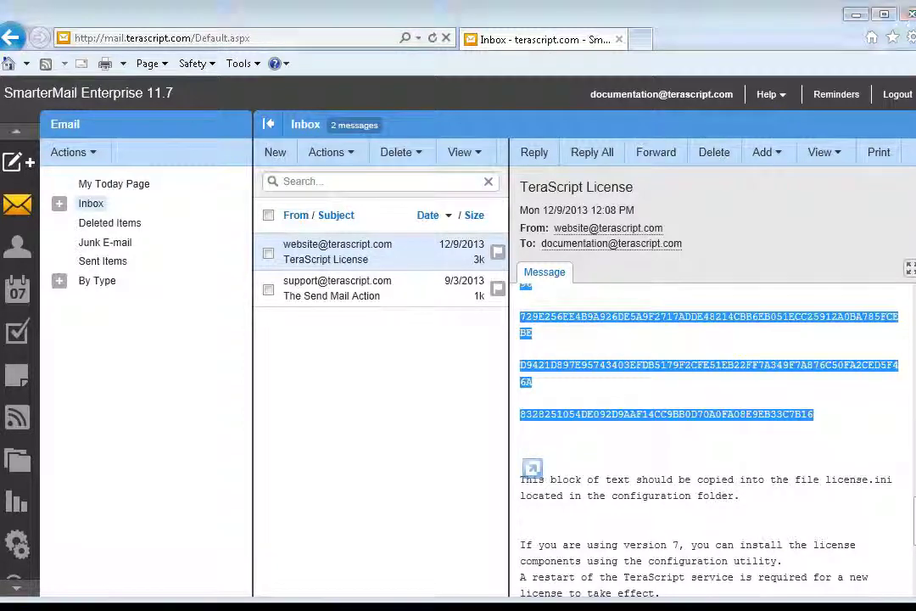
- Paste the license text into LICENSEFILE in the configuration utility, remove the trailing blank line, and save the changes
key("alt+Tab")
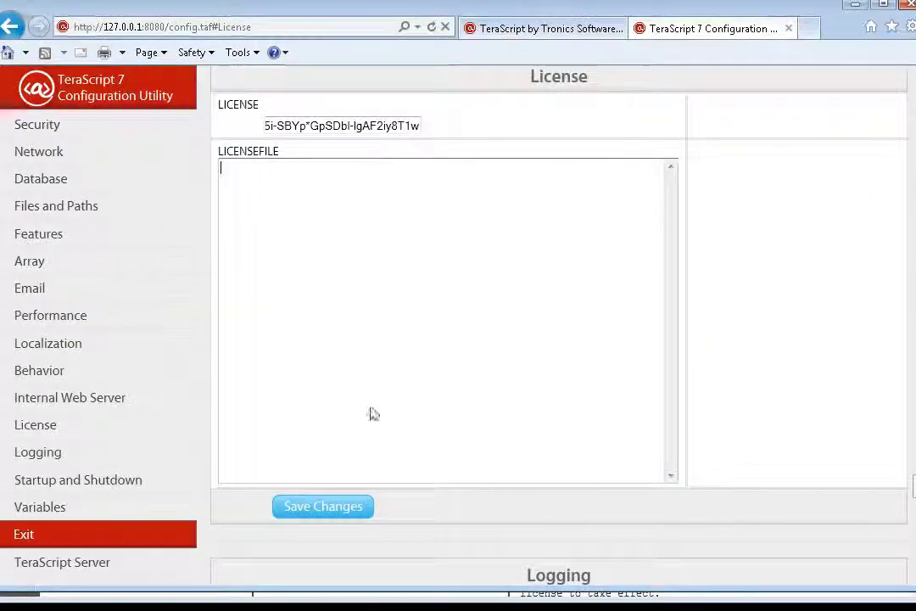
right_click(233, 171)
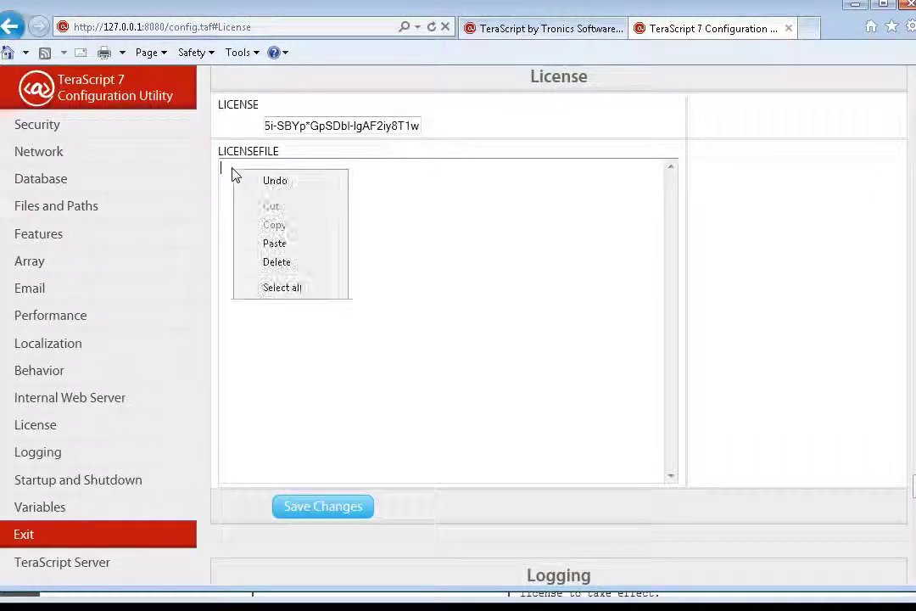
left_click(275, 244)
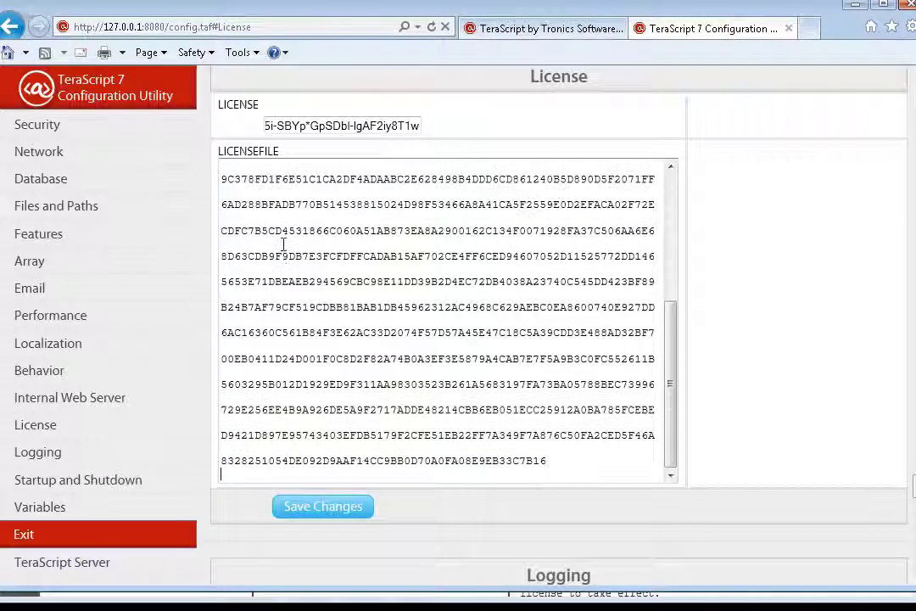
key("BackSpace")
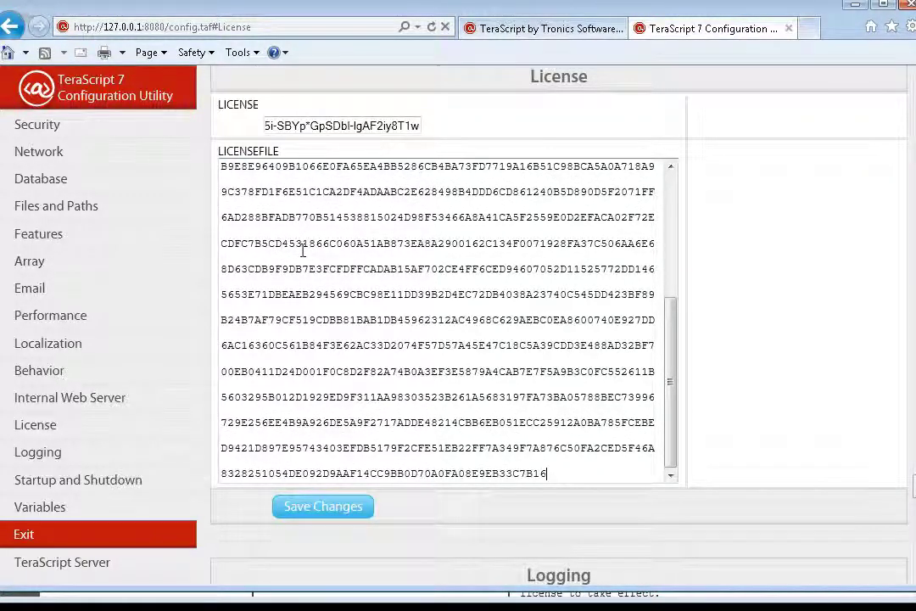
left_click(317, 511)
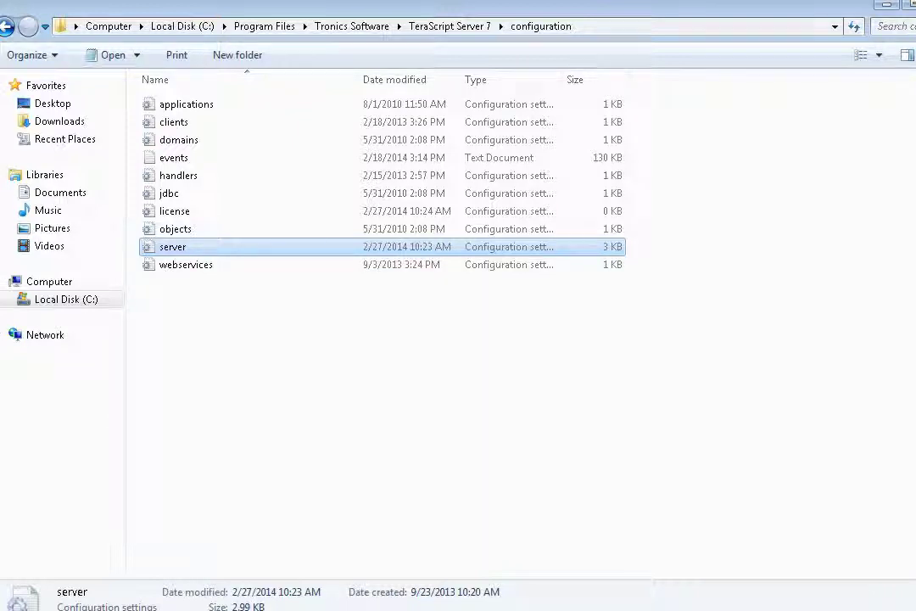
- Launch Notepad as administrator and allow it to make changes to the computer
key("super")
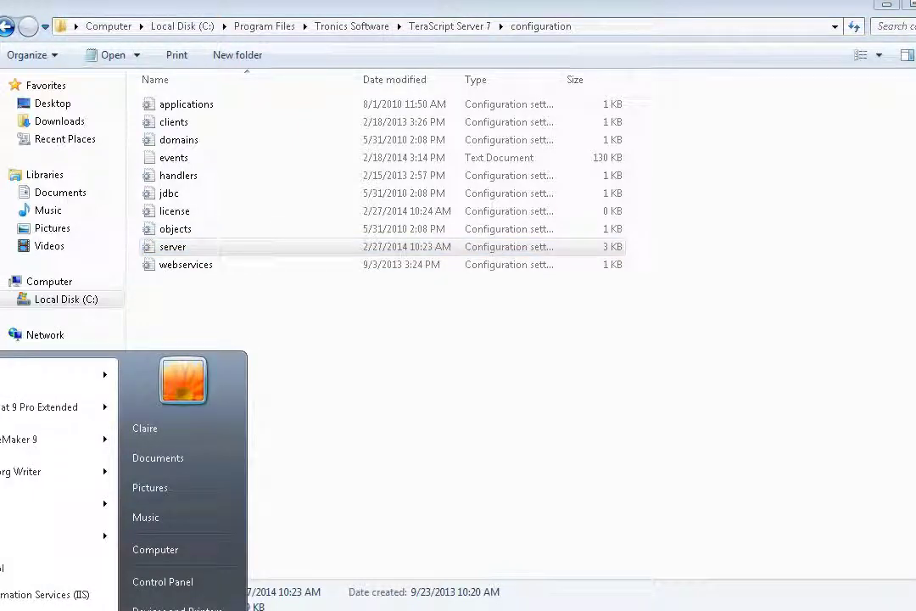
right_click(17, 504)
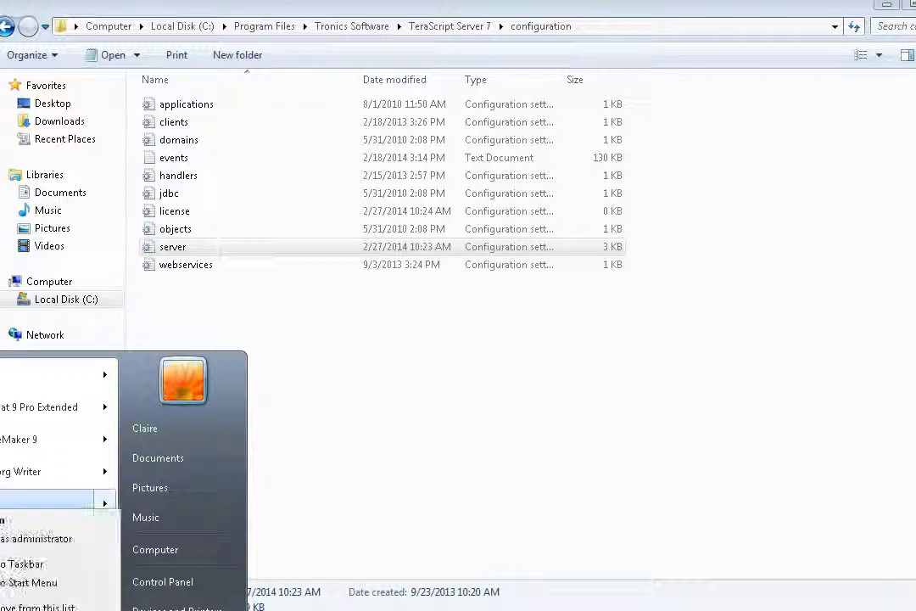
left_click(13, 542)
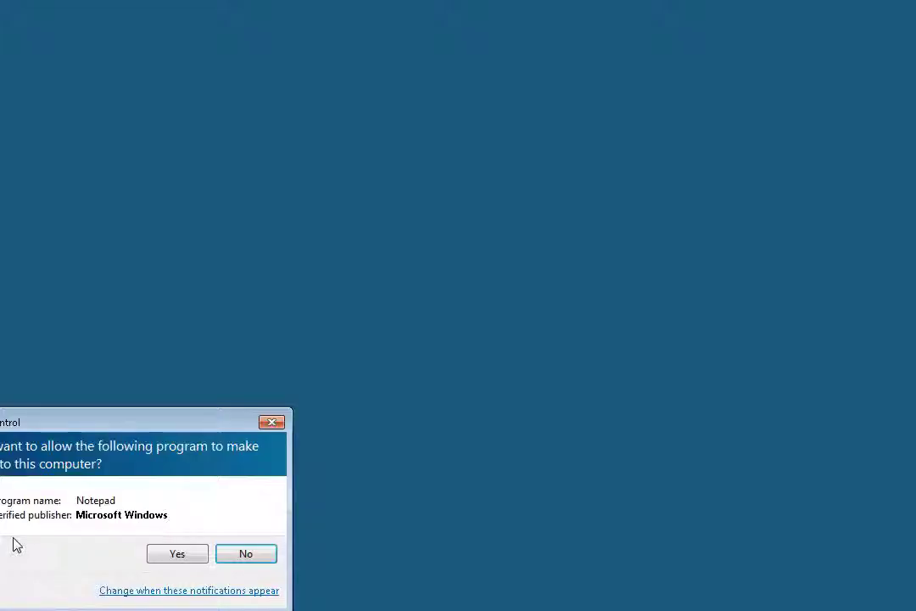
left_click(177, 554)
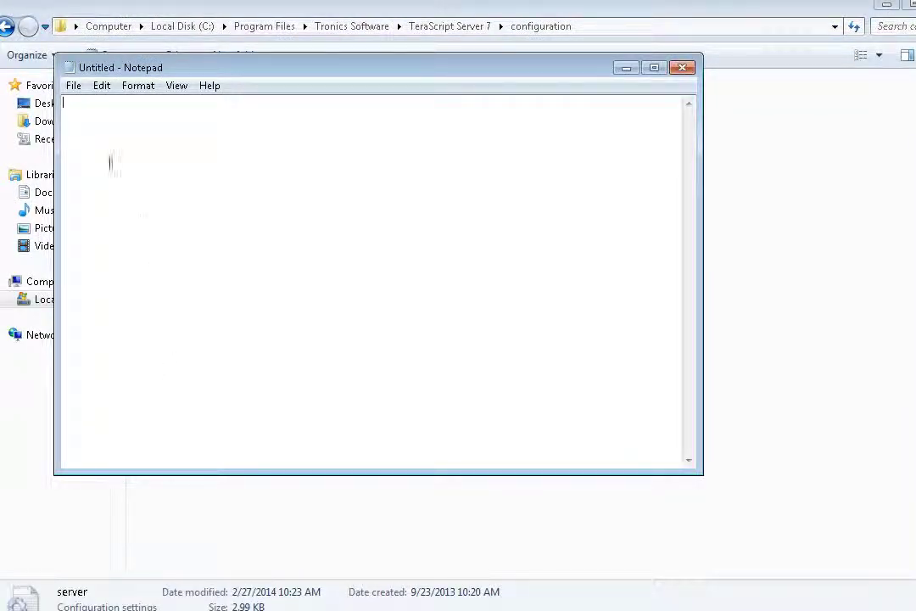
- Open the server configuration file from the TeraScript Server 7 configuration folder, with All Files shown
left_click(73, 86)
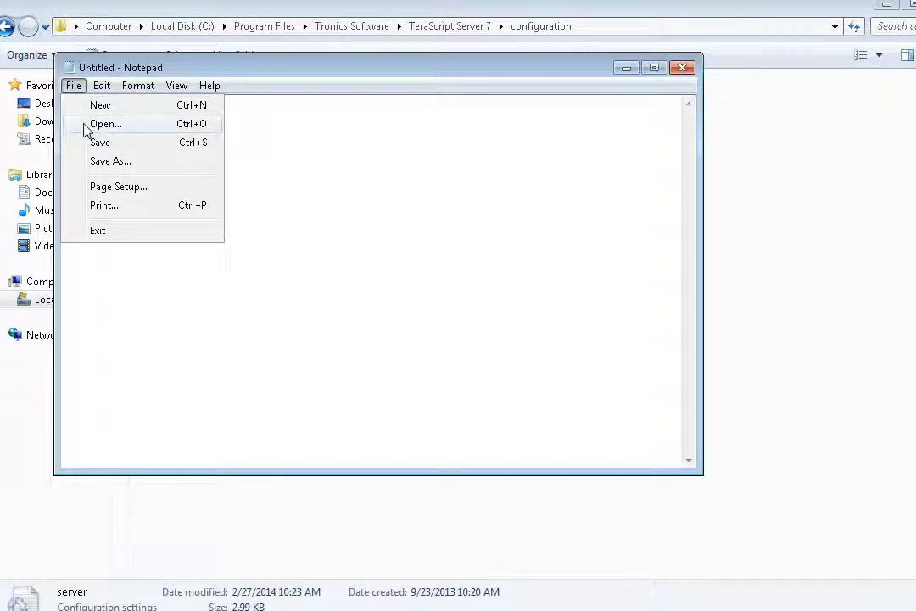
left_click(88, 126)
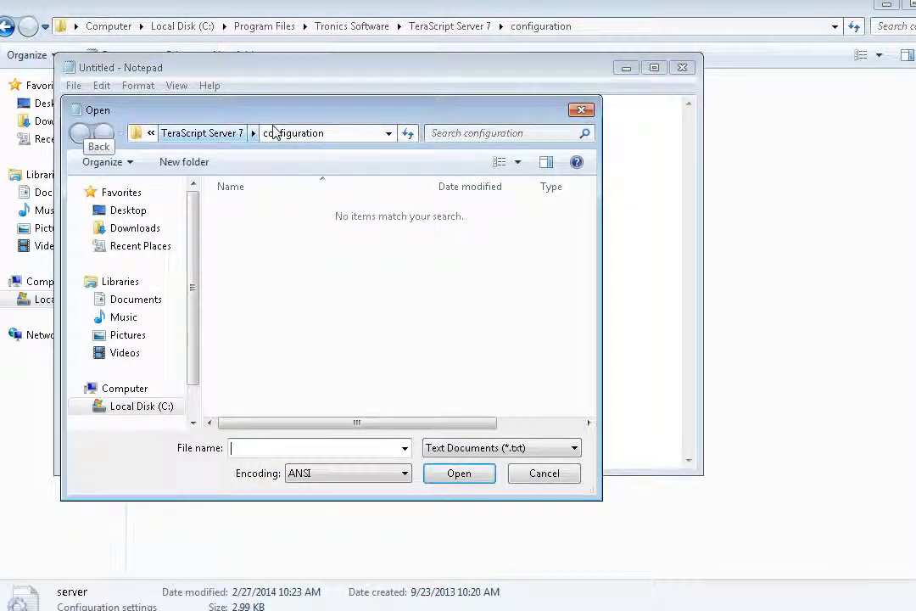
left_click(505, 448)
left_click(456, 482)
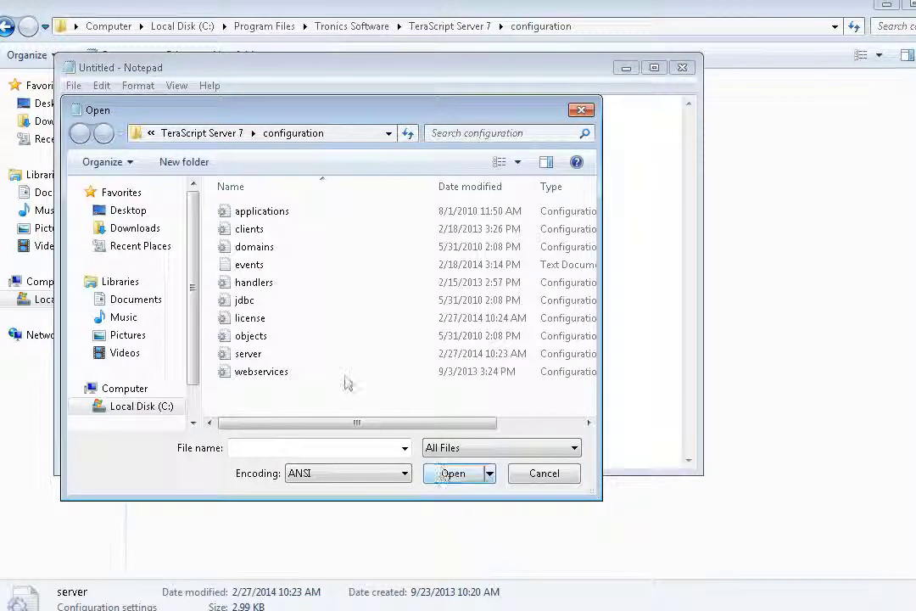
double_click(250, 355)
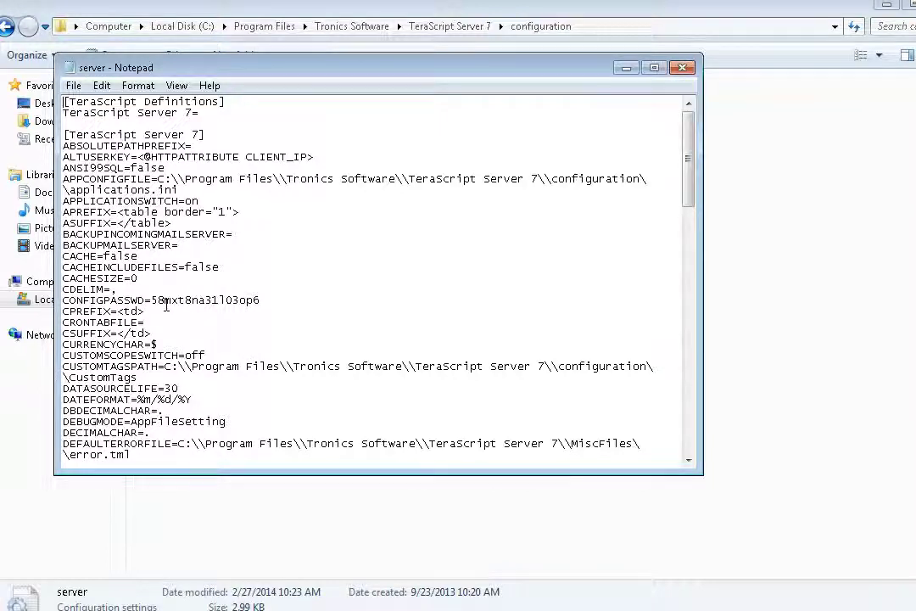
- Paste the license key from the TeraScript License email after LICENSE= in the server file and save the file
scroll(167, 305, "down", 1)
scroll(167, 306, "down", 11)
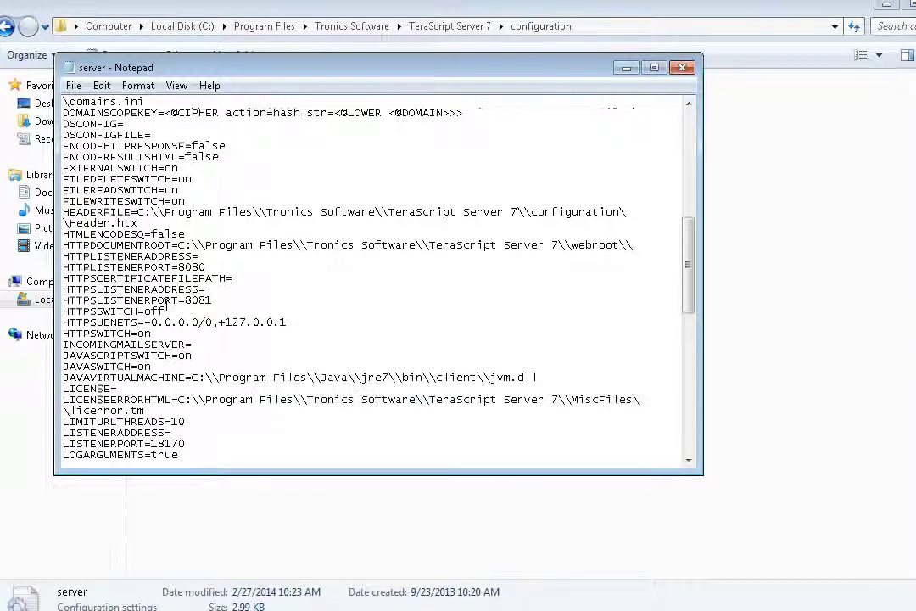
left_click(126, 388)
key("alt+Tab")
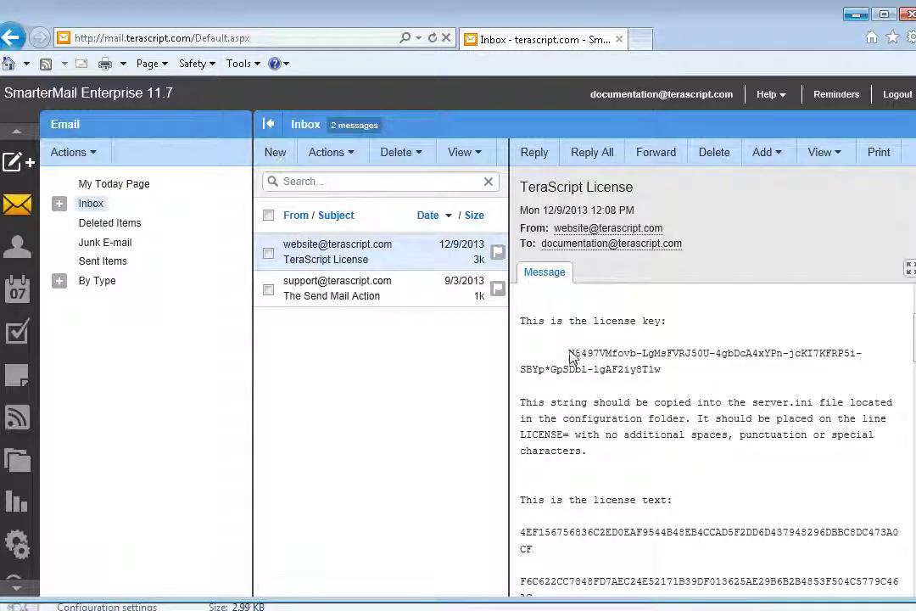
left_click_drag(570, 353, 661, 371)
key("ctrl+c")
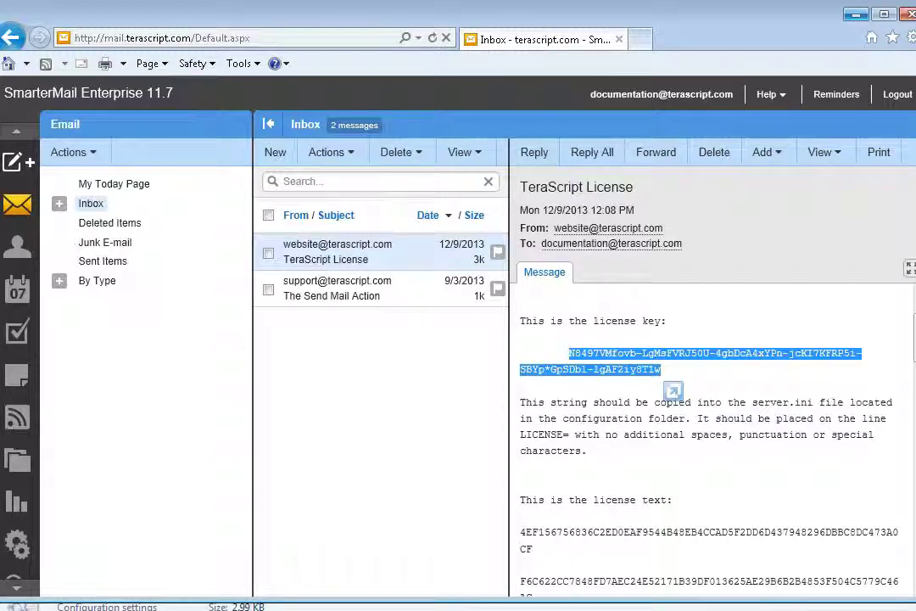
left_click(298, 609)
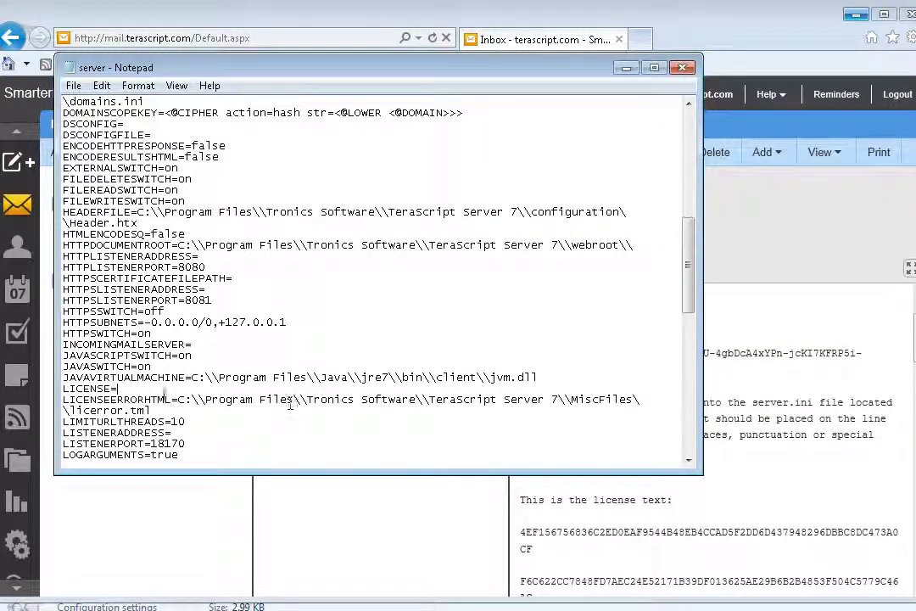
right_click(120, 388)
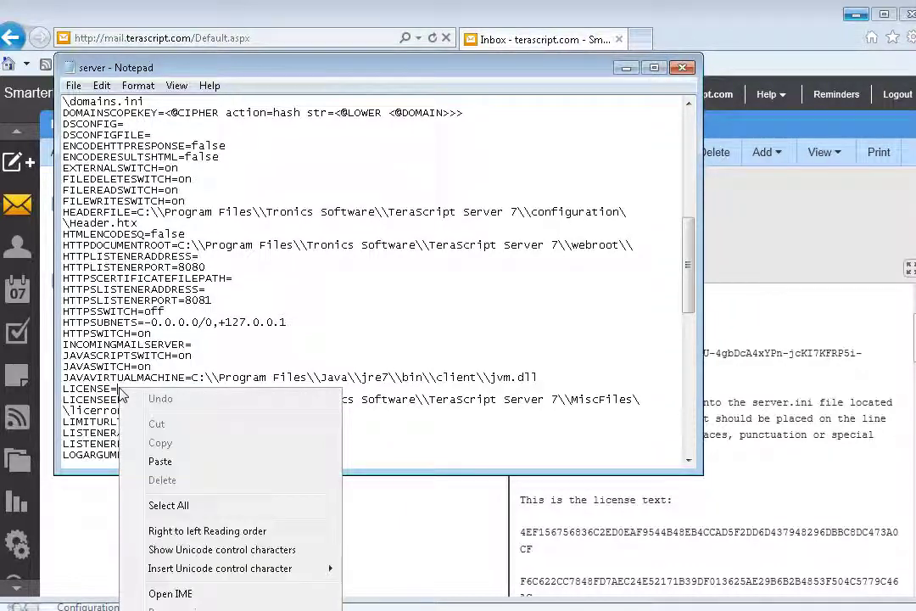
left_click(160, 462)
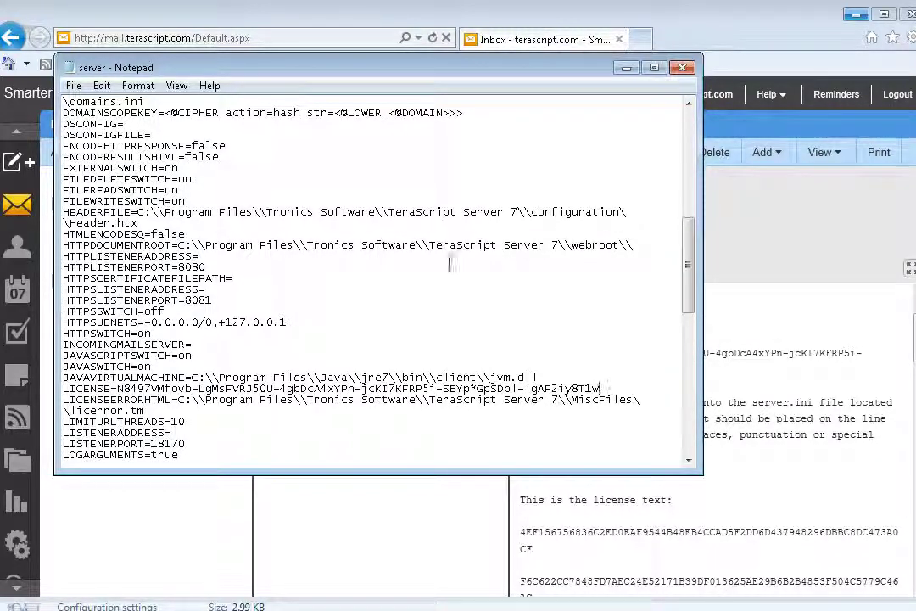
left_click(73, 86)
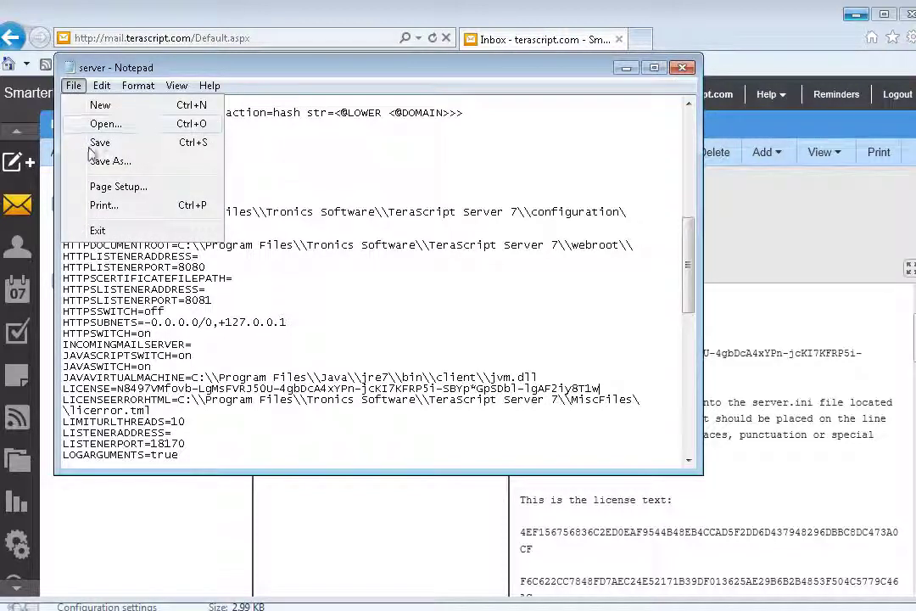
left_click(91, 143)
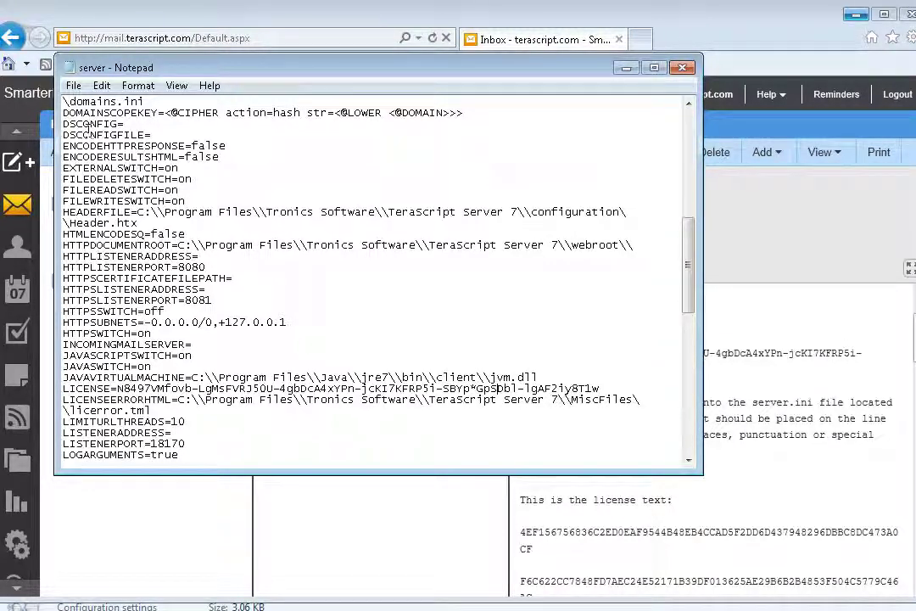
- Open the license configuration file from the TeraScript Server 7 configuration folder, with All Files shown
left_click(73, 85)
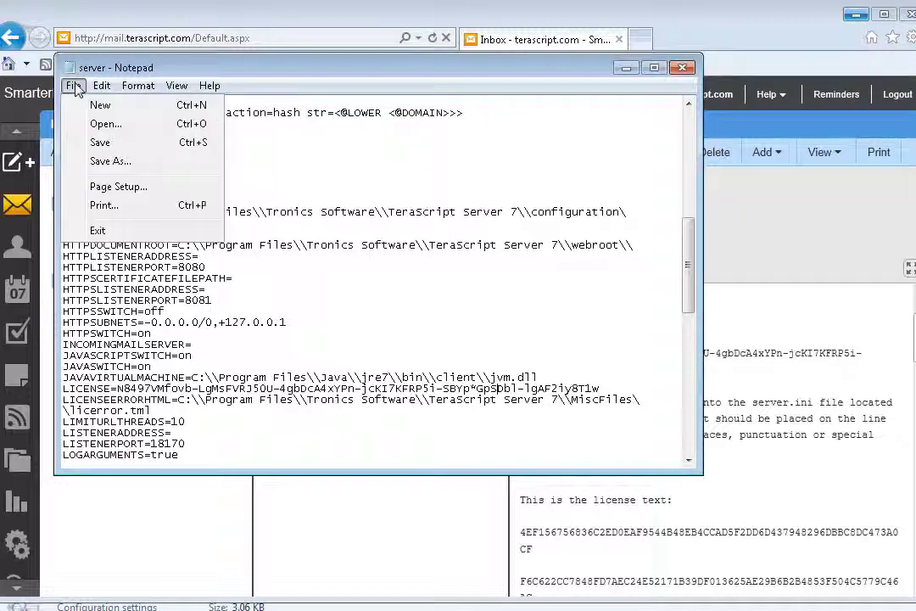
left_click(98, 125)
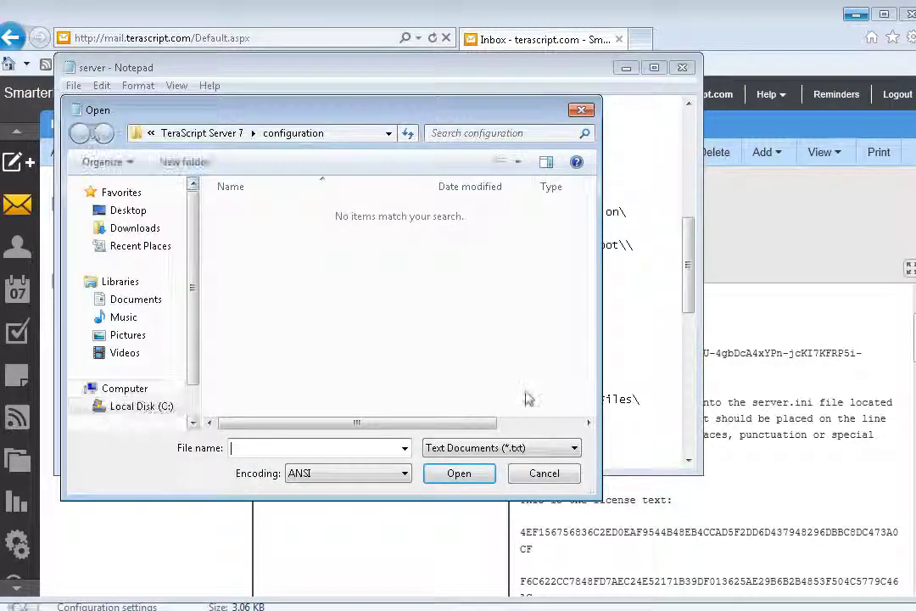
left_click(507, 447)
left_click(465, 478)
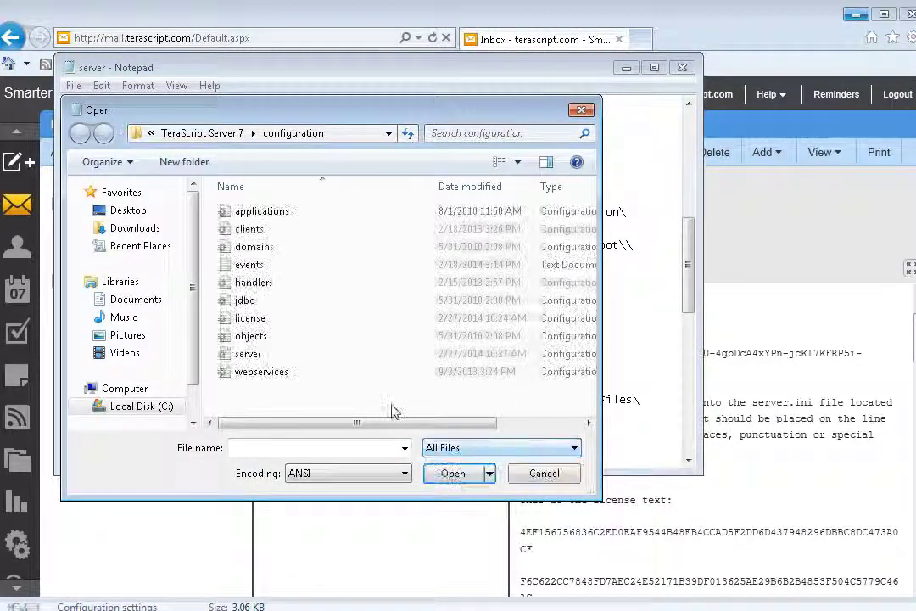
double_click(253, 319)
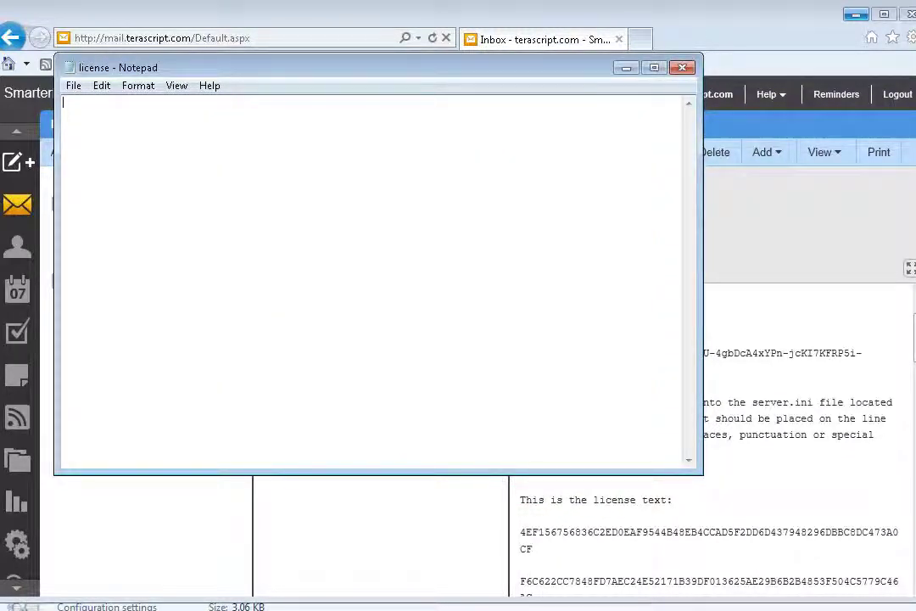
- Copy the license text block from the TeraScript License email and paste it into the empty license file in Notepad
left_click(453, 519)
left_click(578, 481)
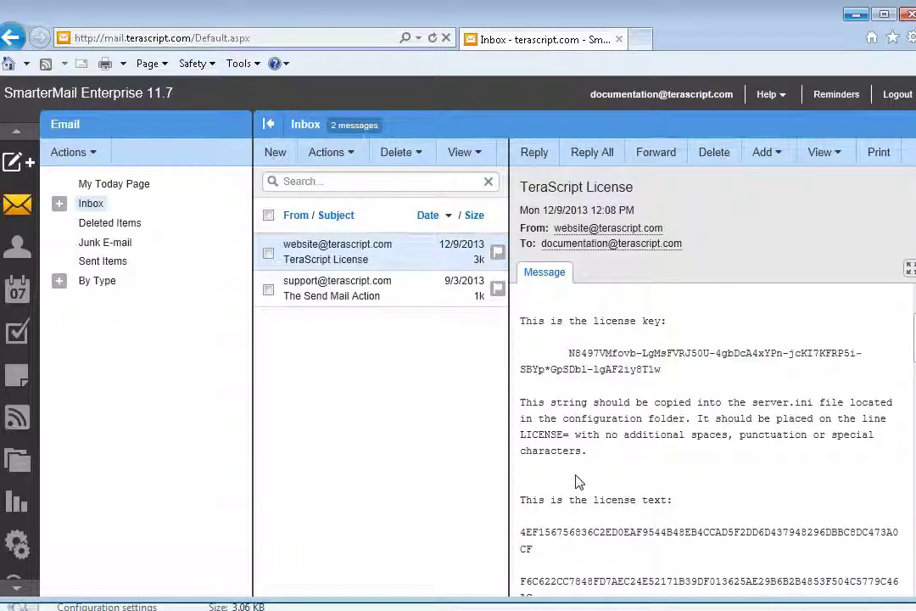
scroll(577, 482, "down", 4)
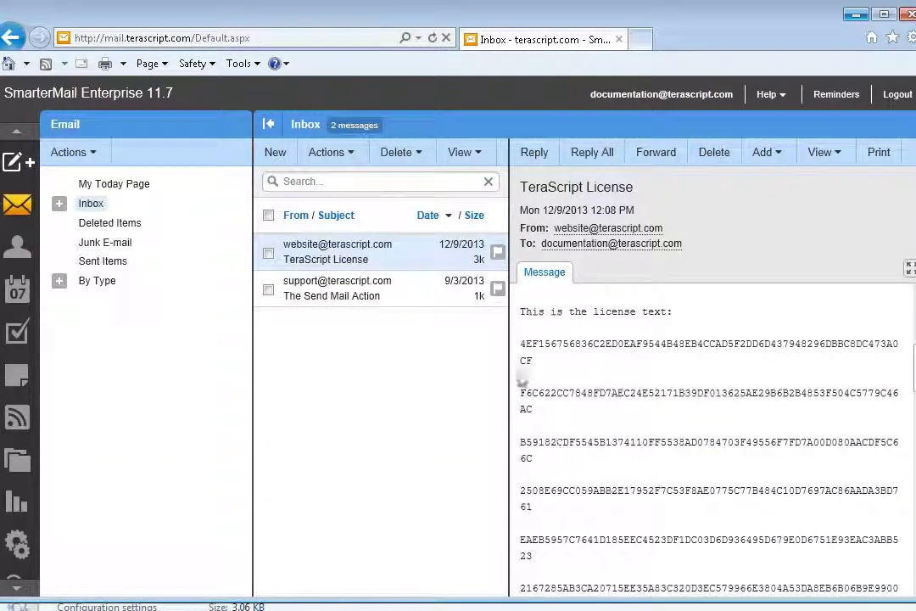
left_click_drag(524, 343, 807, 417)
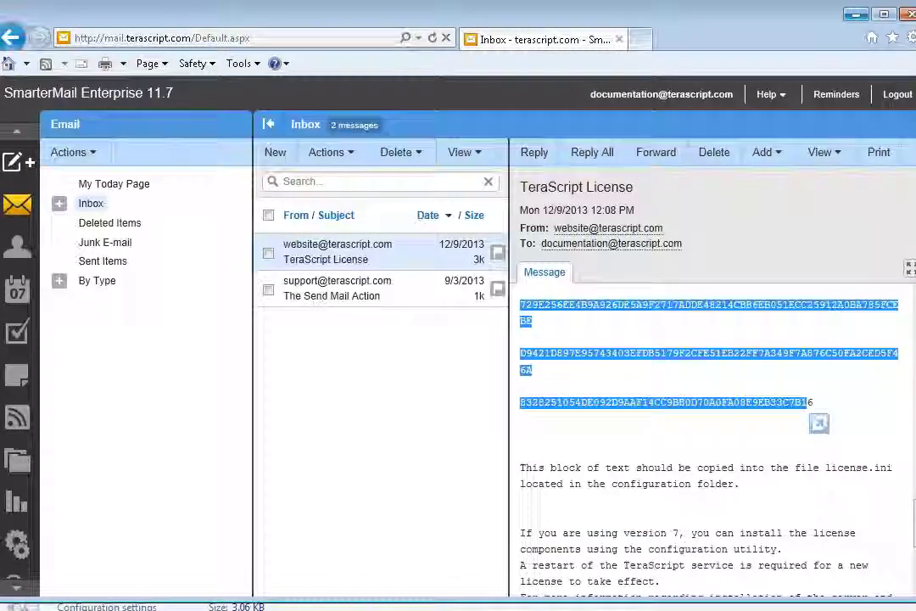
key("alt+Tab")
right_click(70, 102)
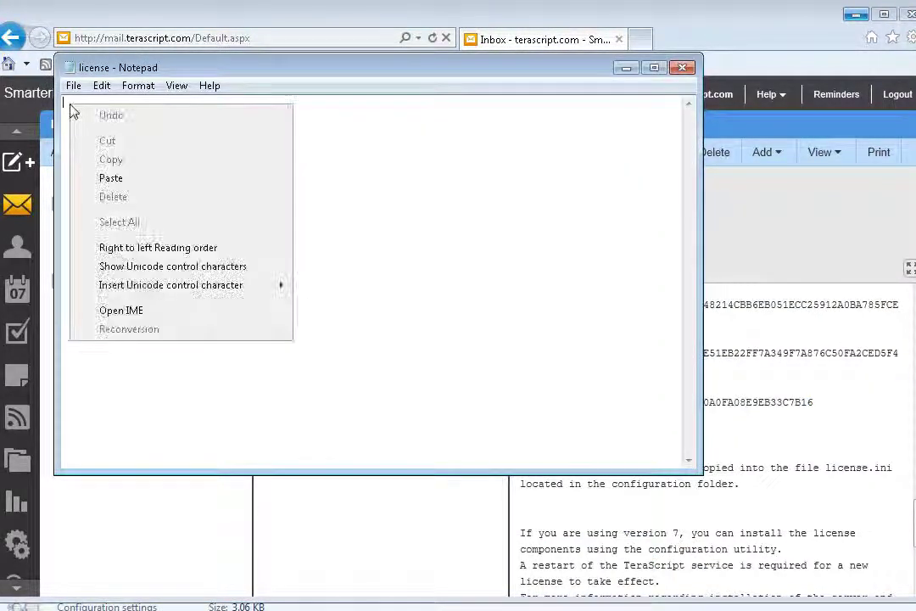
left_click(110, 178)
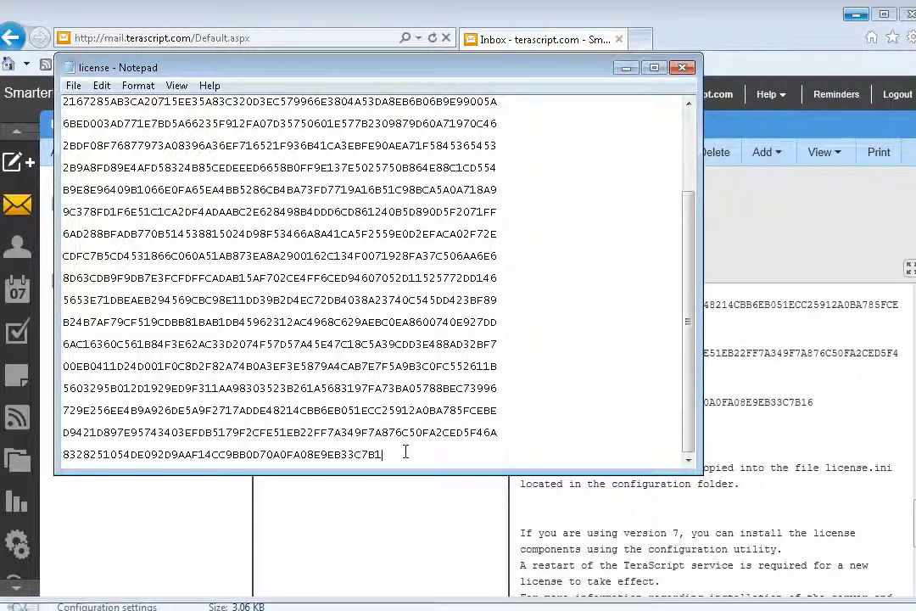
- Save the license file and close Notepad
scroll(405, 452, "up", 2)
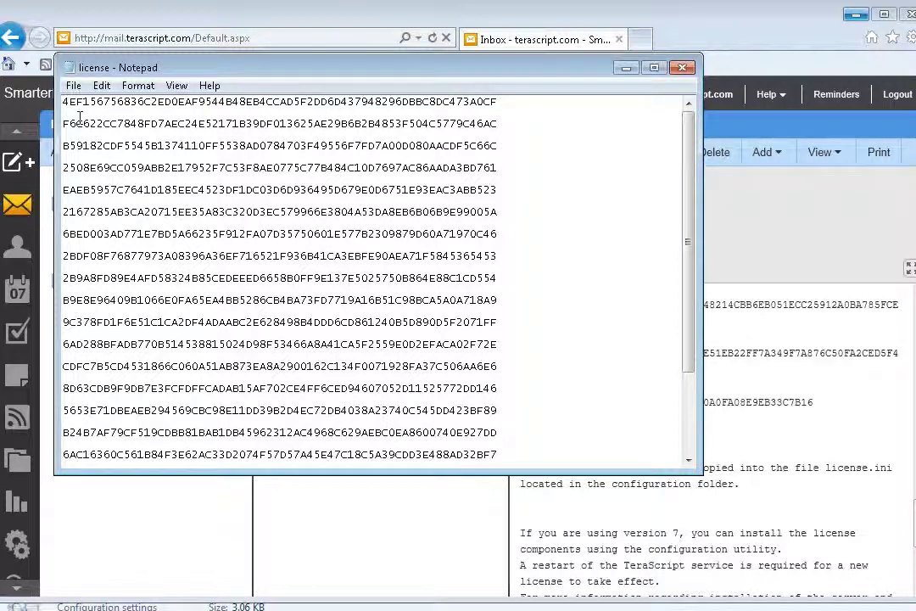
left_click(73, 86)
left_click(95, 142)
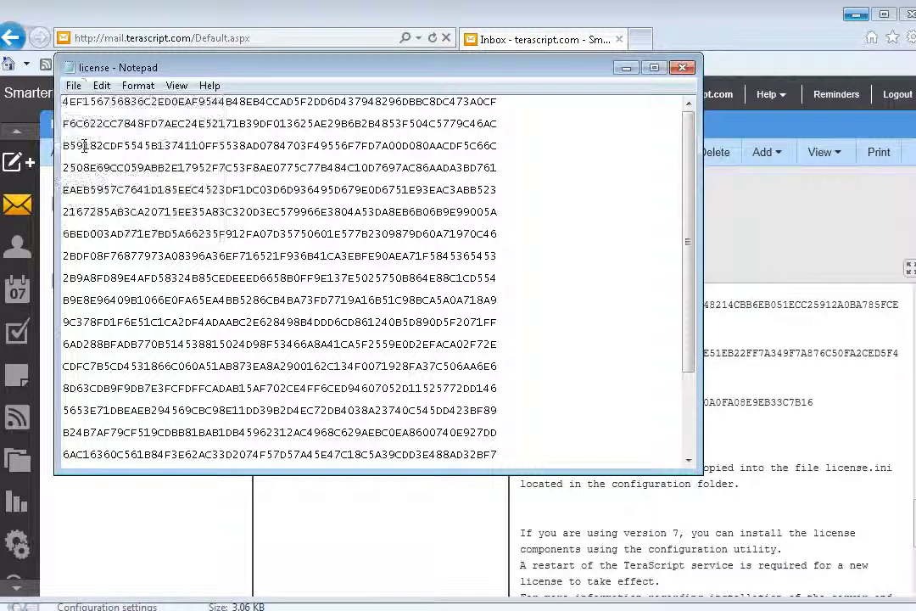
left_click(683, 68)
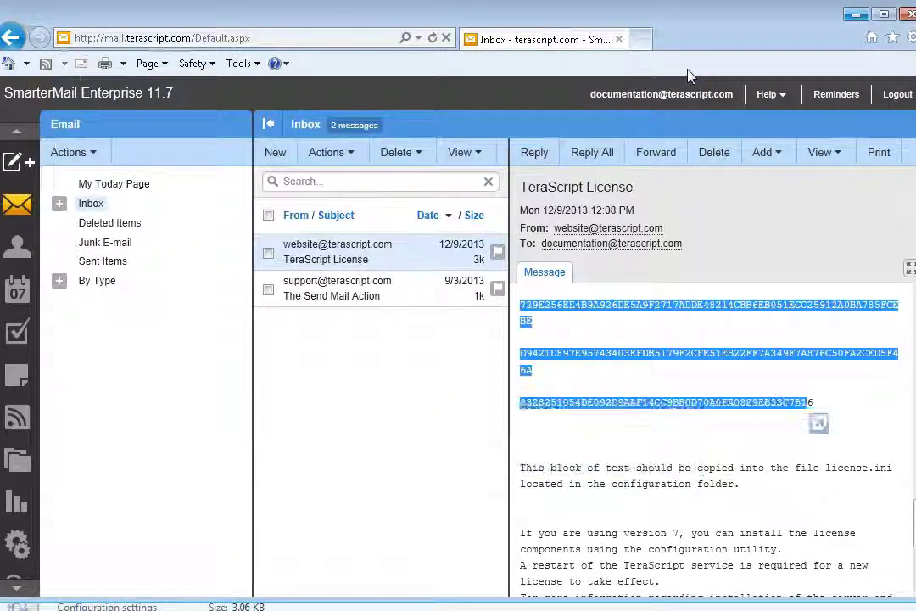